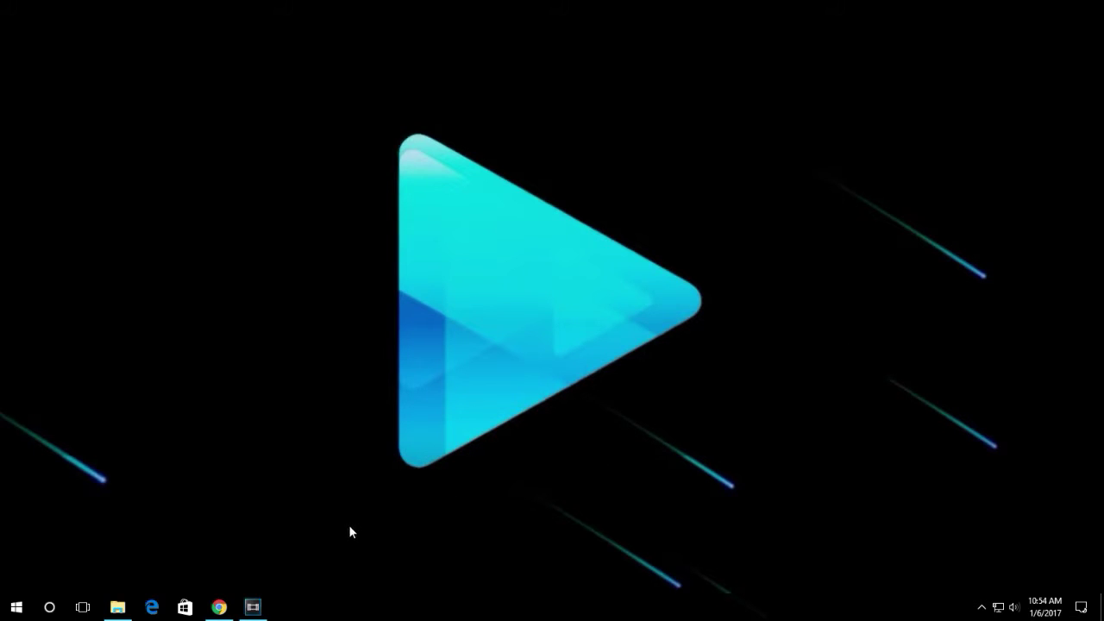
Dismiss the Vegas Pro file-format plugin error, then restore down and close Vegas Pro.
left_click(255, 607)
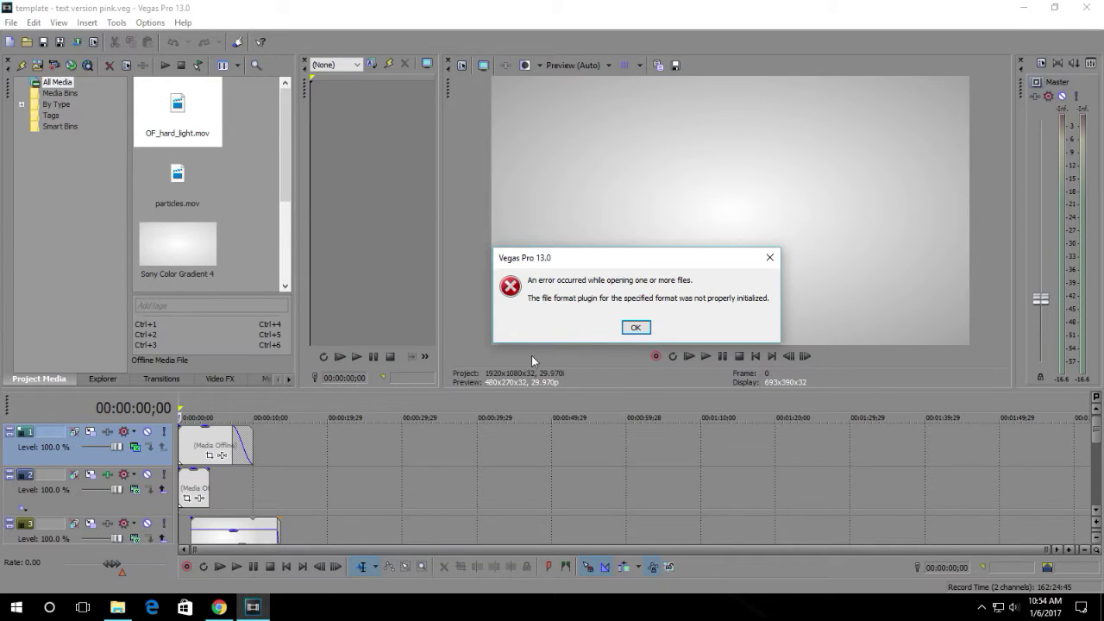
left_click_drag(604, 263, 560, 252)
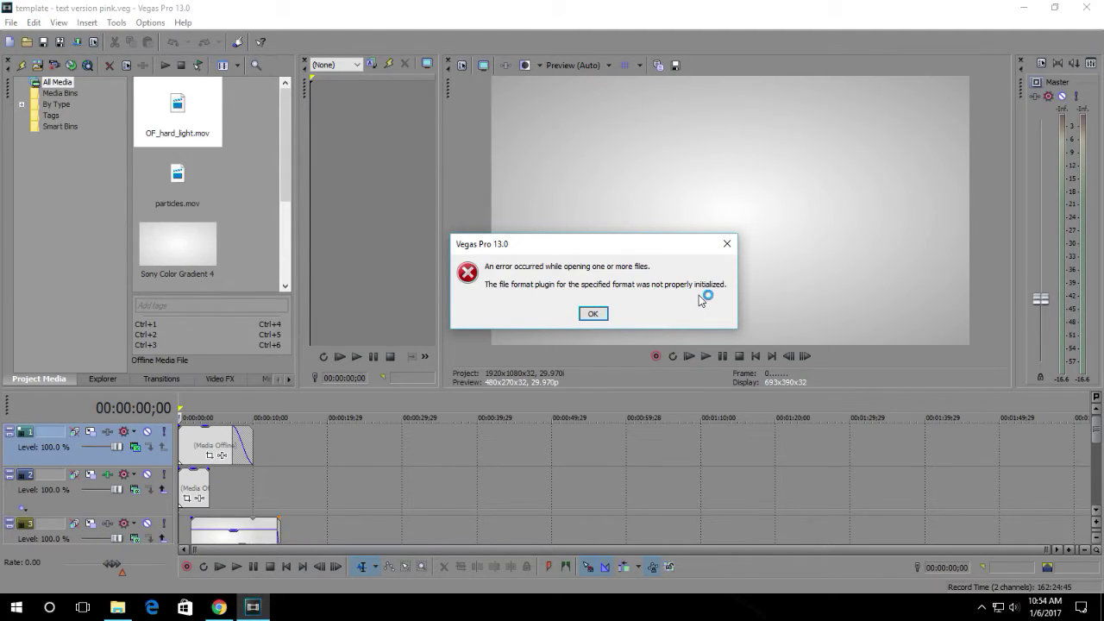
left_click(593, 314)
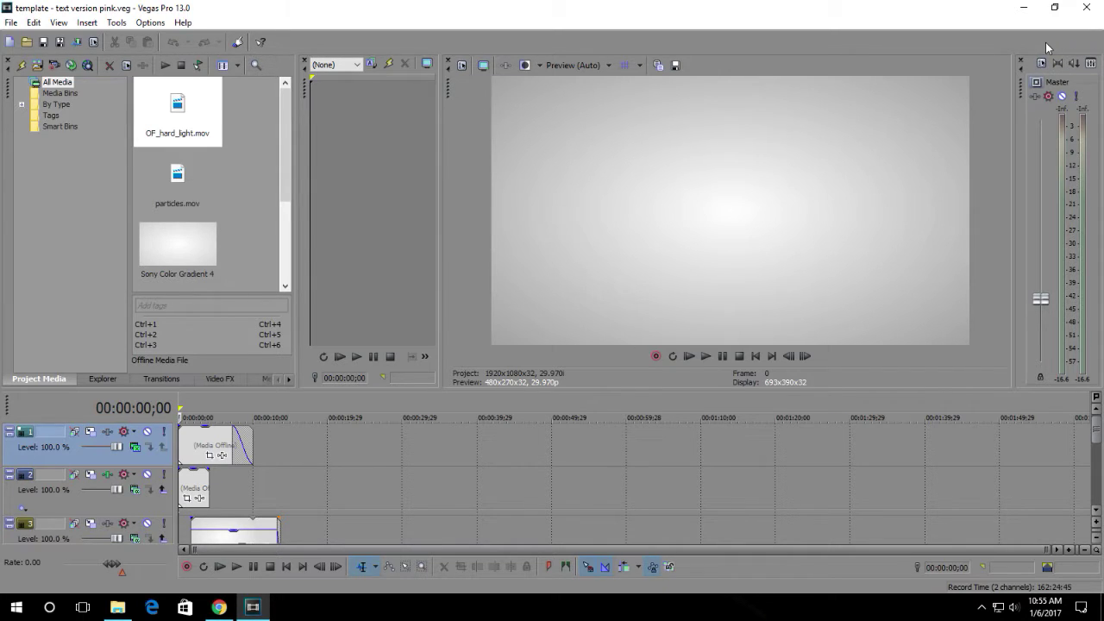
left_click(1054, 7)
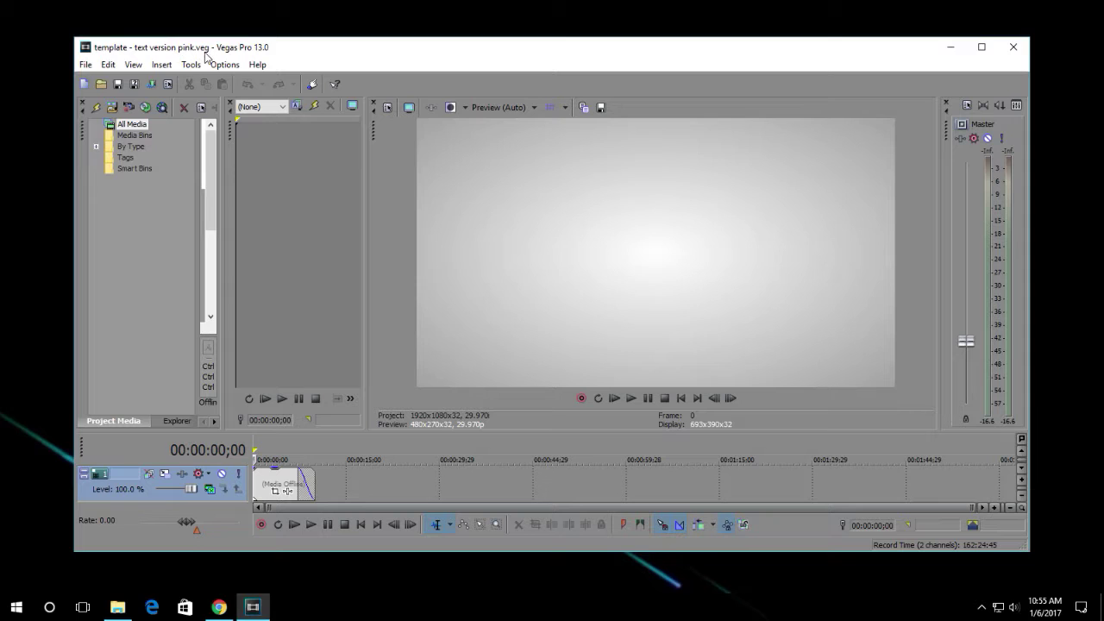
left_click(1012, 46)
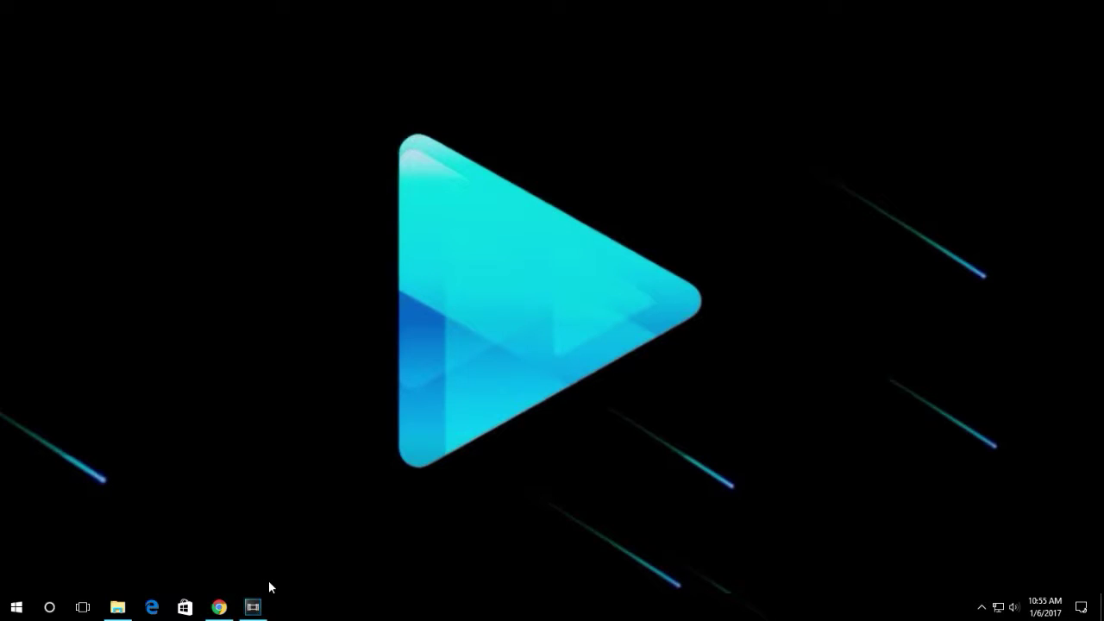
Return to Chrome's Google results for 'quicktime for windows 10' and review the query.
left_click(219, 607)
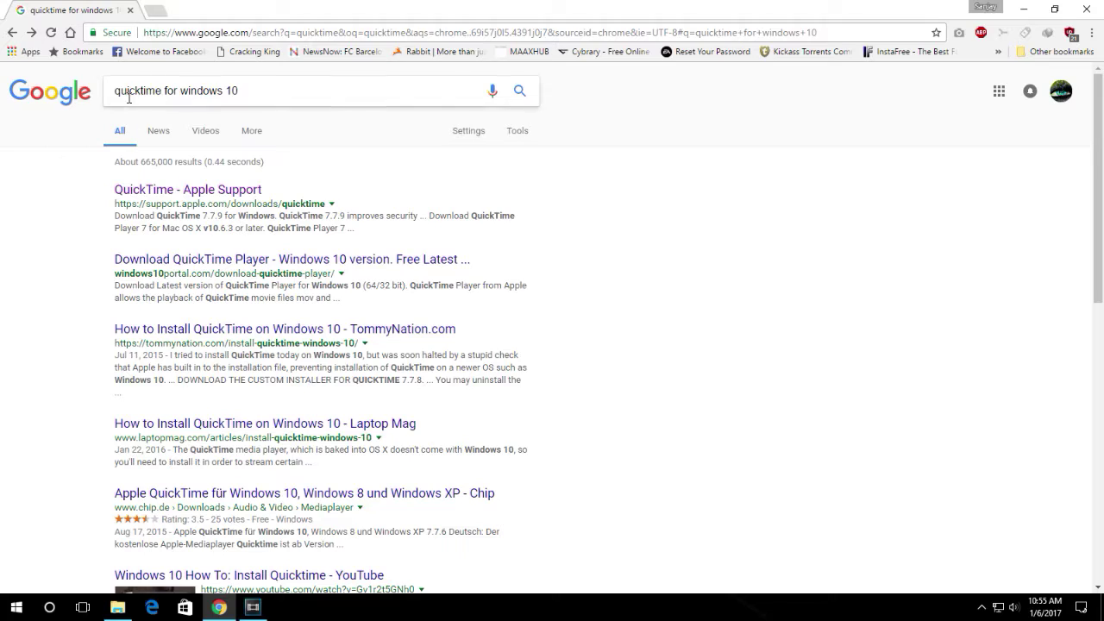
left_click_drag(114, 92, 158, 91)
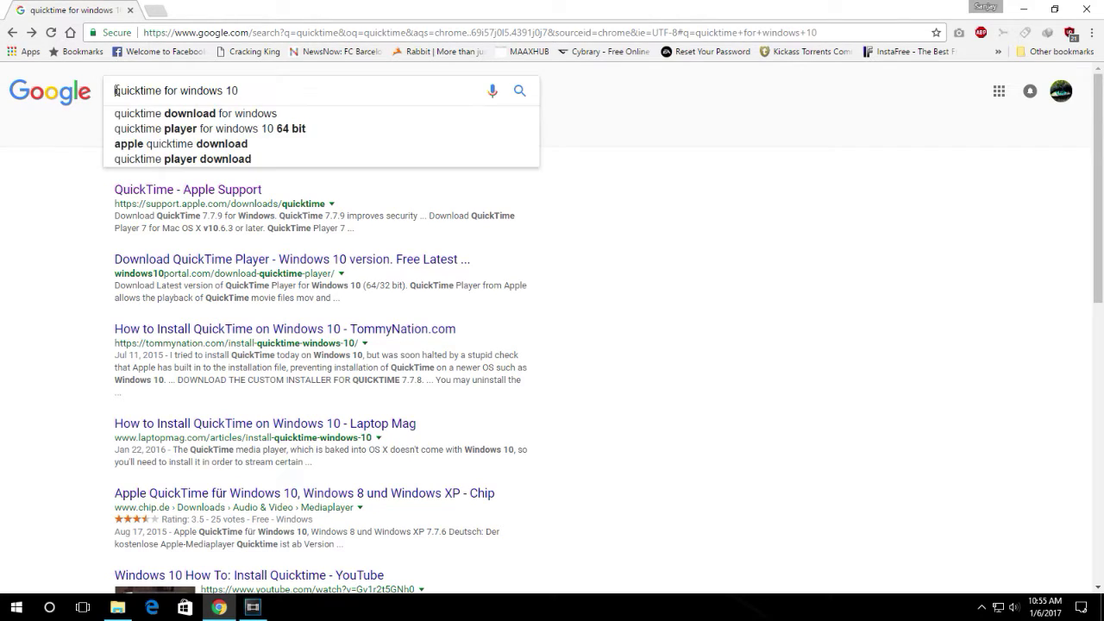
left_click(163, 92)
double_click(160, 91)
left_click(160, 91)
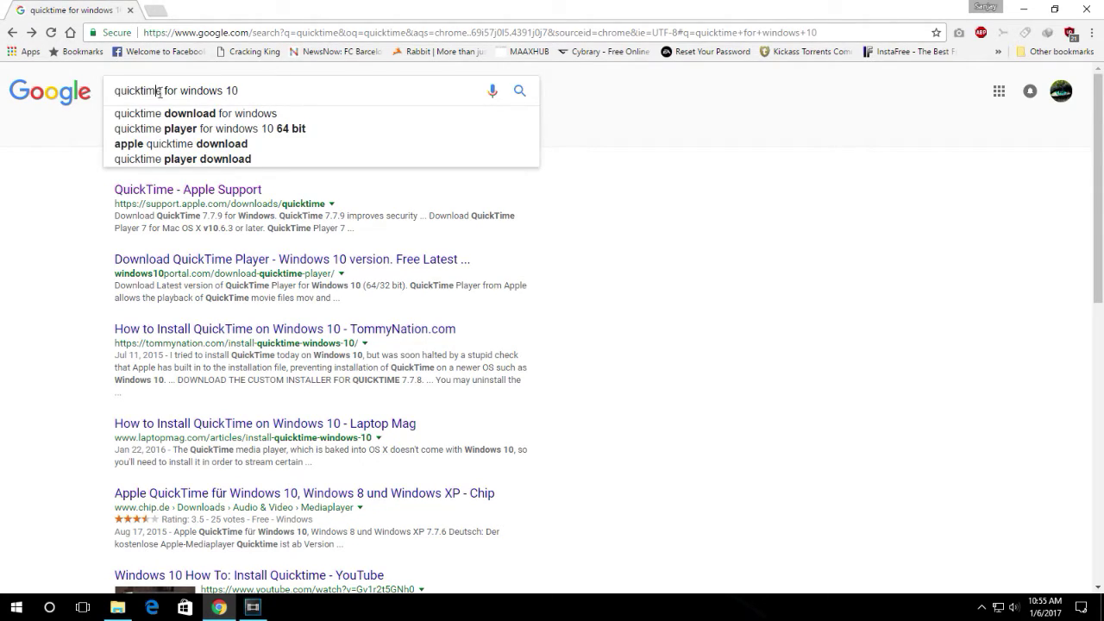
left_click_drag(257, 89, 169, 91)
left_click_drag(264, 89, 88, 95)
left_click(253, 88)
left_click(518, 91)
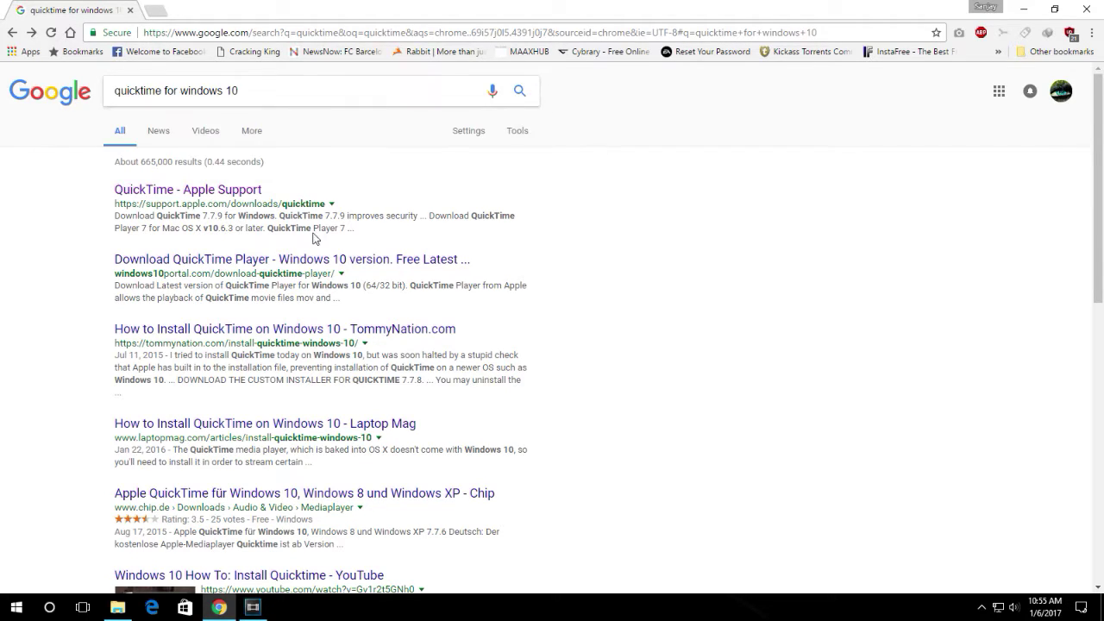
Open the 'QuickTime - Apple Support' search result.
left_click_drag(53, 181, 529, 382)
mouse_move(83, 186)
left_mouse_down()
mouse_move(353, 187)
mouse_move(271, 185)
left_mouse_up()
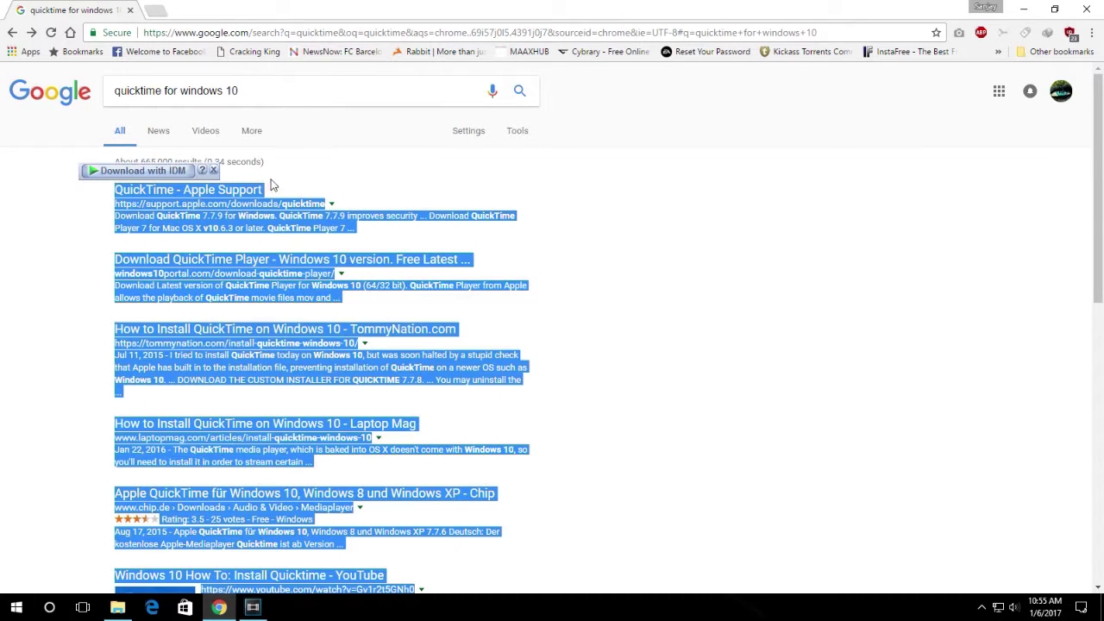
left_click(266, 185)
left_click(238, 191)
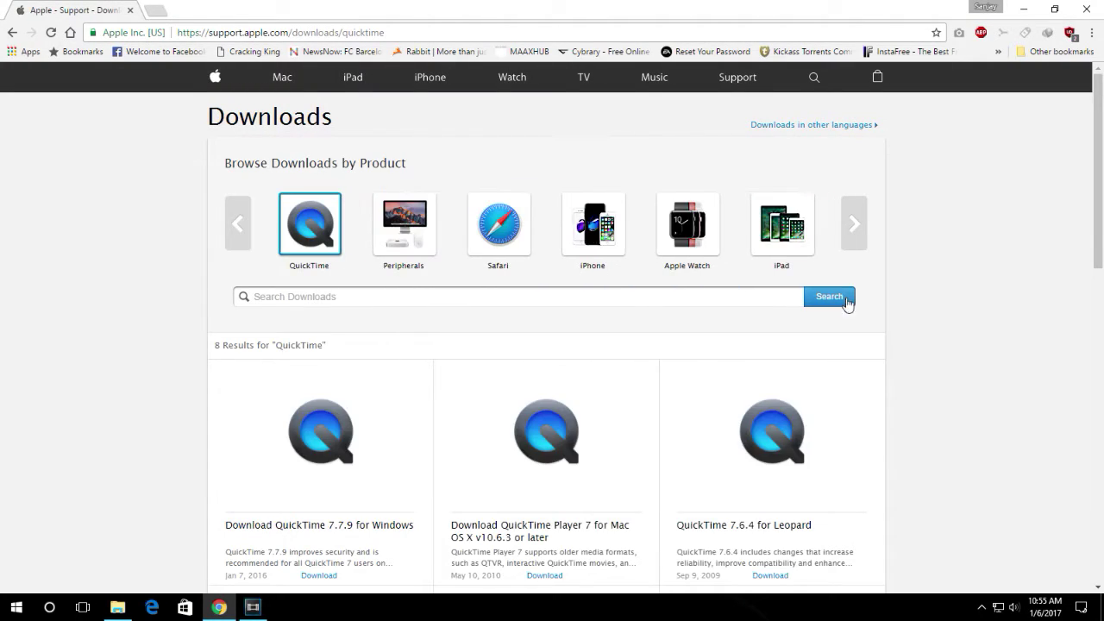
Download the QuickTime 7.7.9 for Windows installer through IDM.
scroll(937, 295, "down", 3)
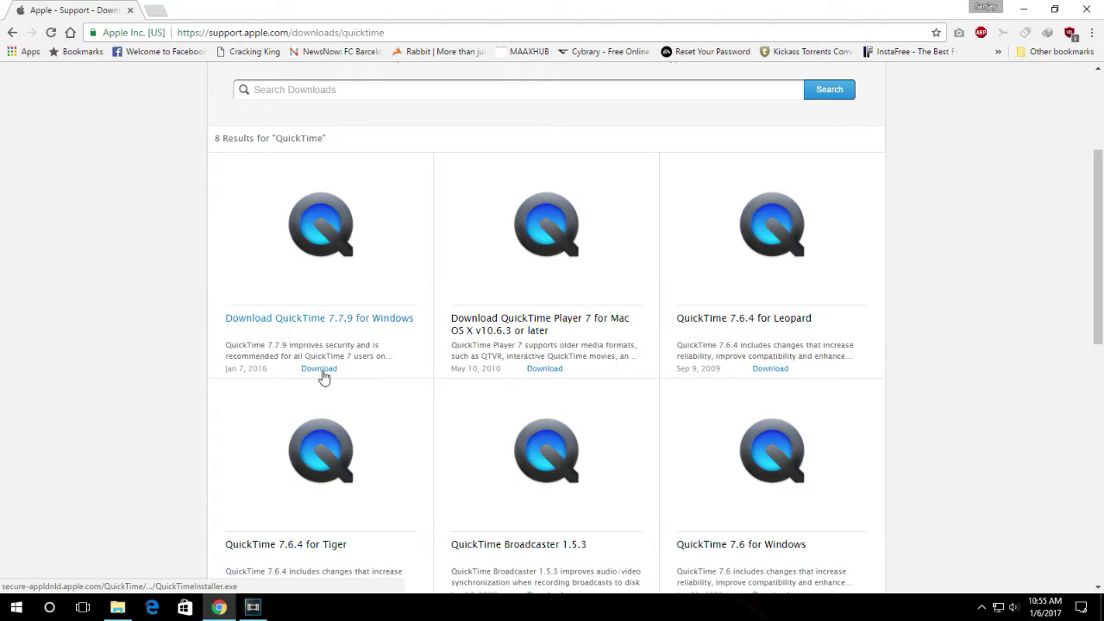
left_click(321, 371)
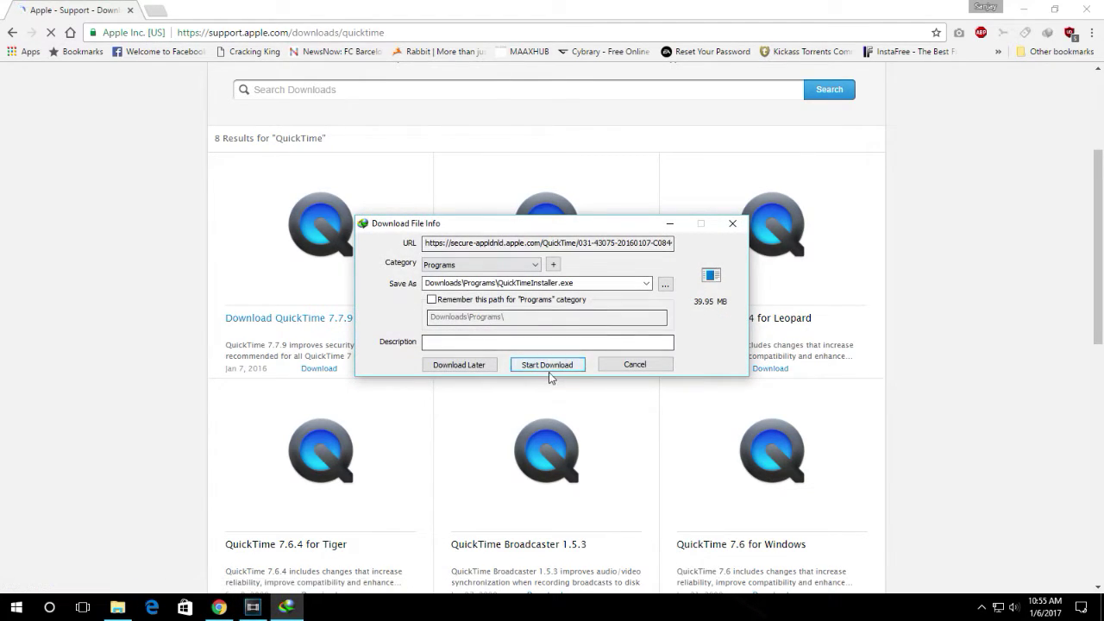
left_click(546, 366)
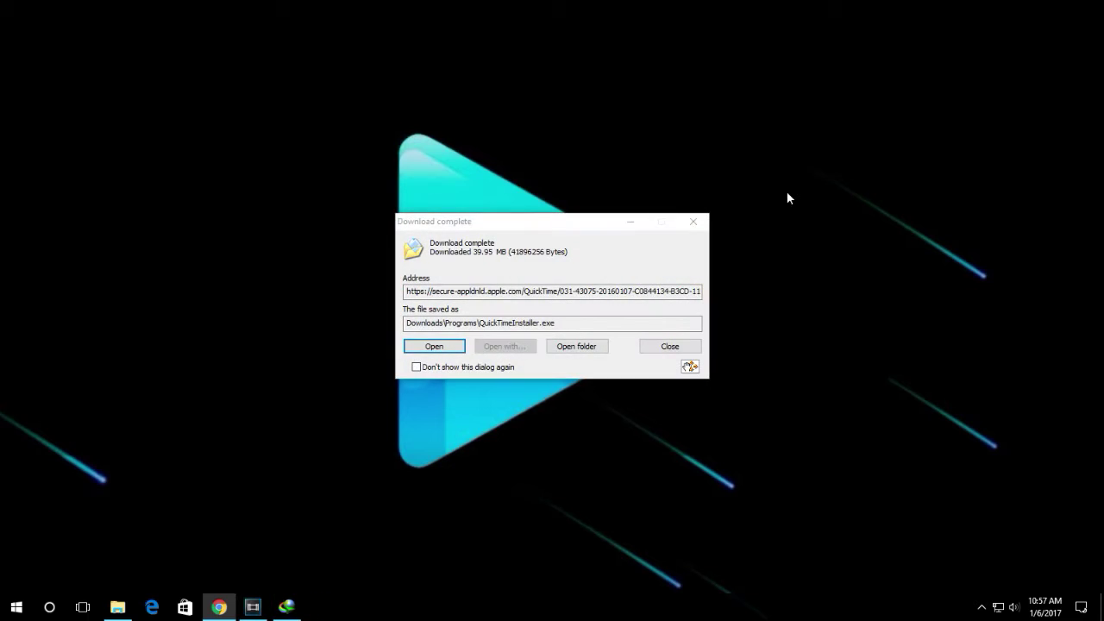
Run QuickTimeInstaller.exe, accept the license, and install Typical setup without desktop shortcuts.
left_click_drag(553, 226, 734, 209)
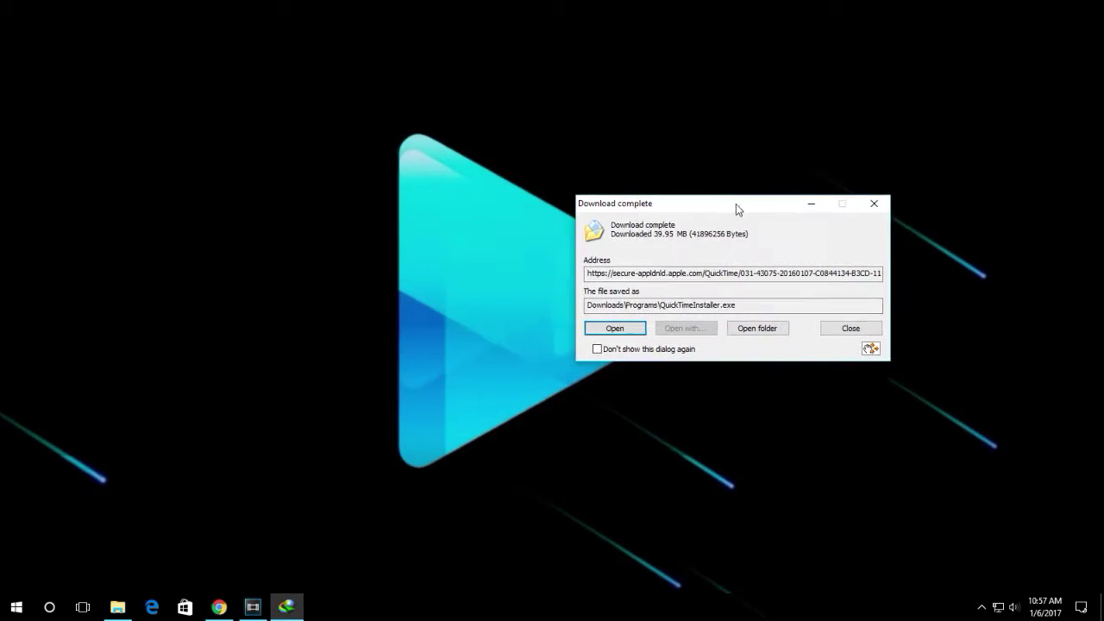
left_click(623, 331)
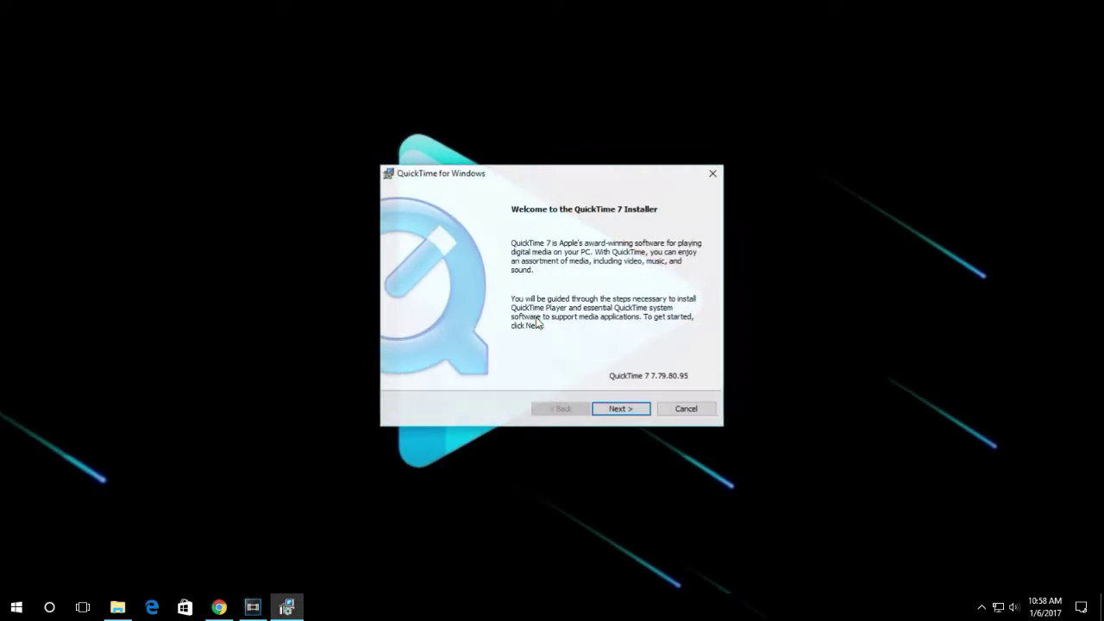
left_click(632, 409)
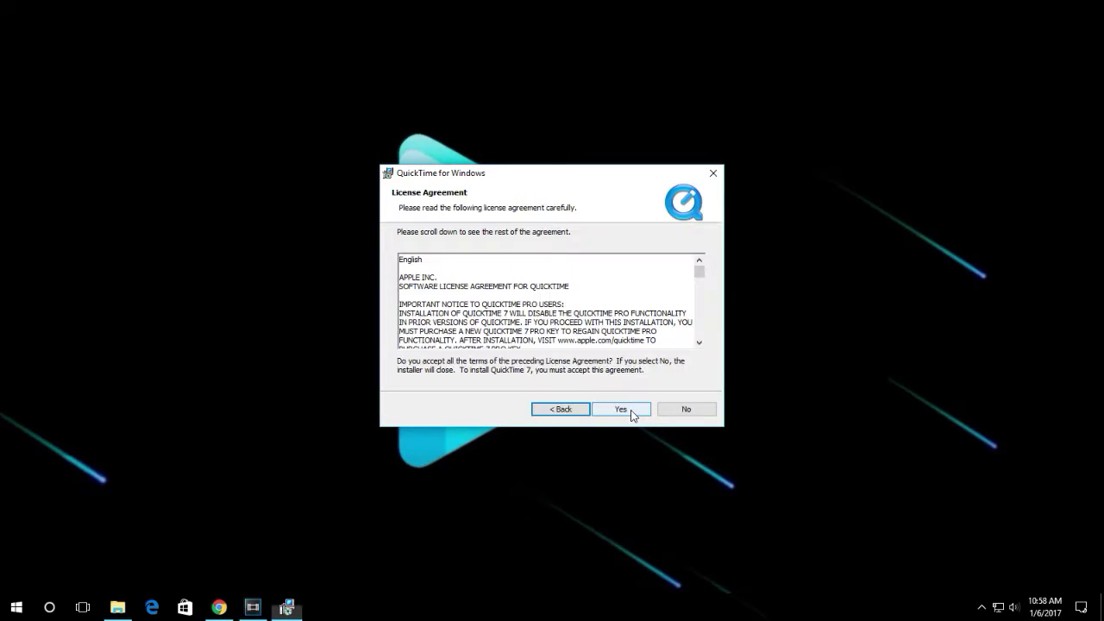
left_click(632, 412)
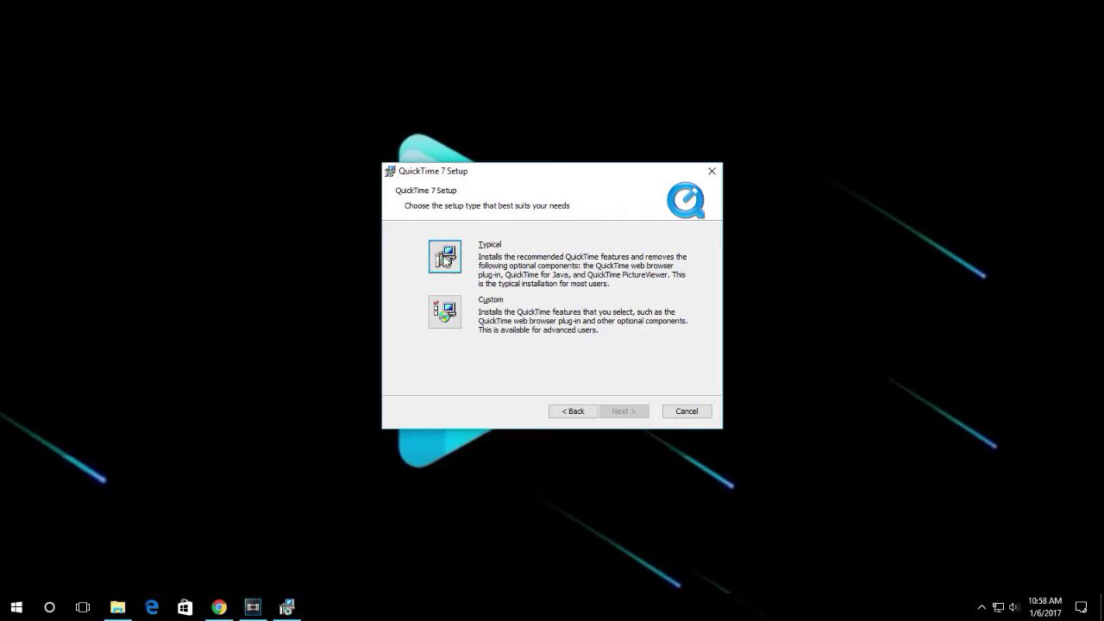
left_click(443, 258)
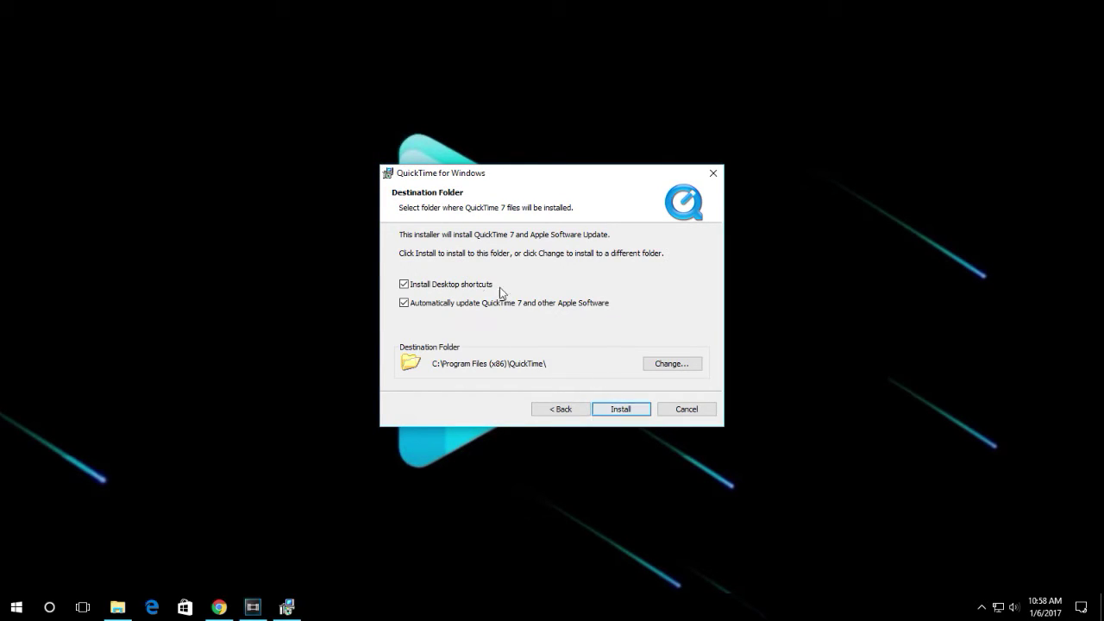
left_click(444, 286)
left_click(614, 410)
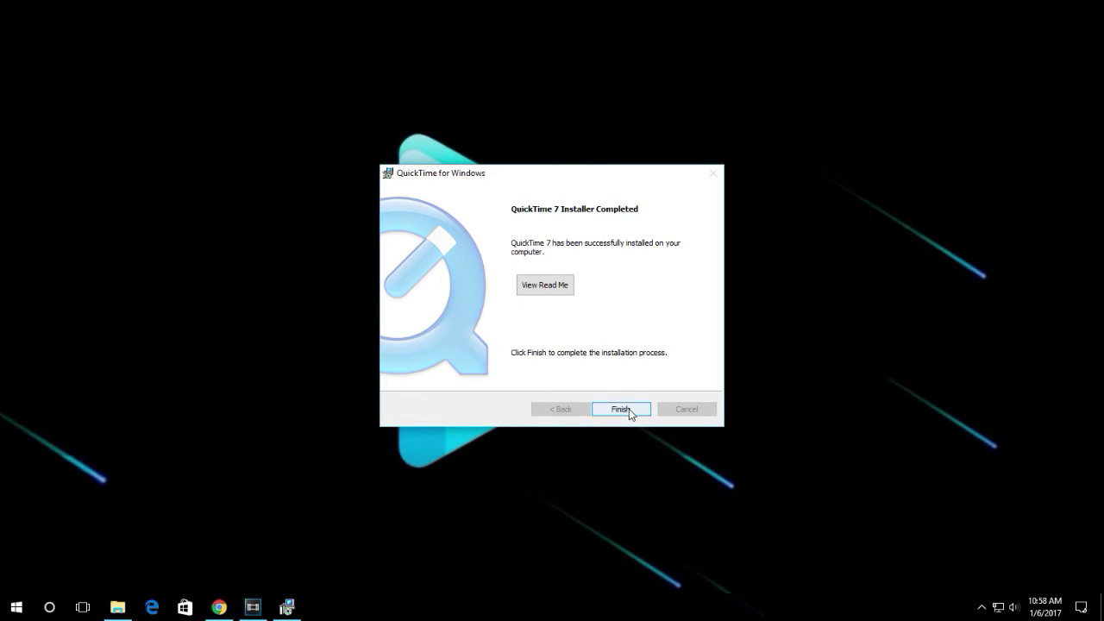
left_click(629, 409)
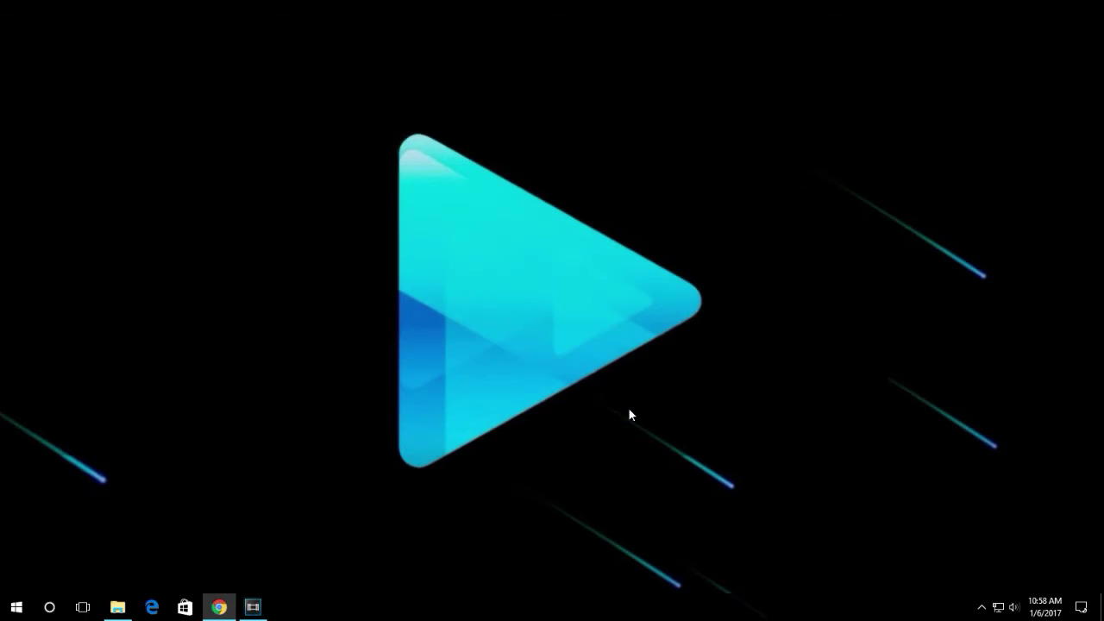
Open 'template - text version pink.veg' from the footage folder in Vegas Pro.
left_click(982, 607)
left_click(984, 614)
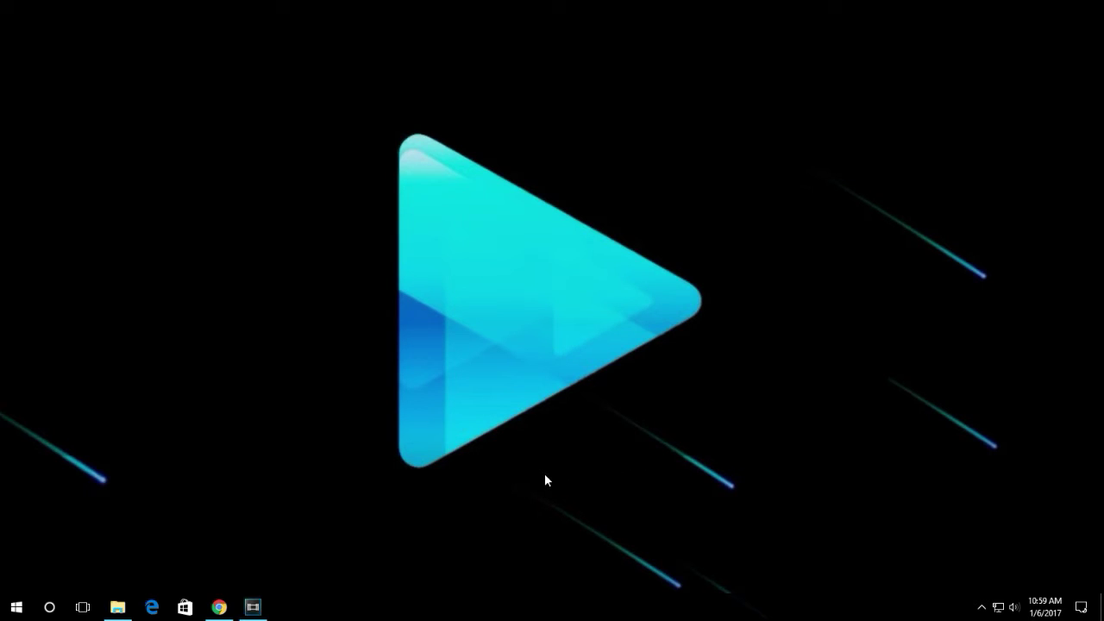
left_click(119, 608)
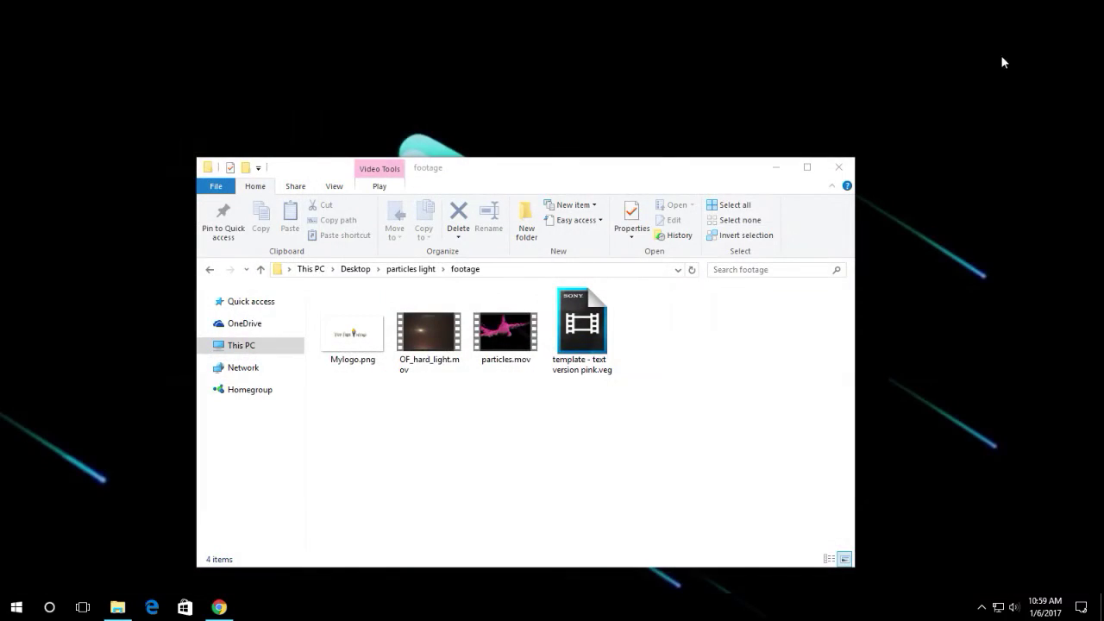
right_click(593, 329)
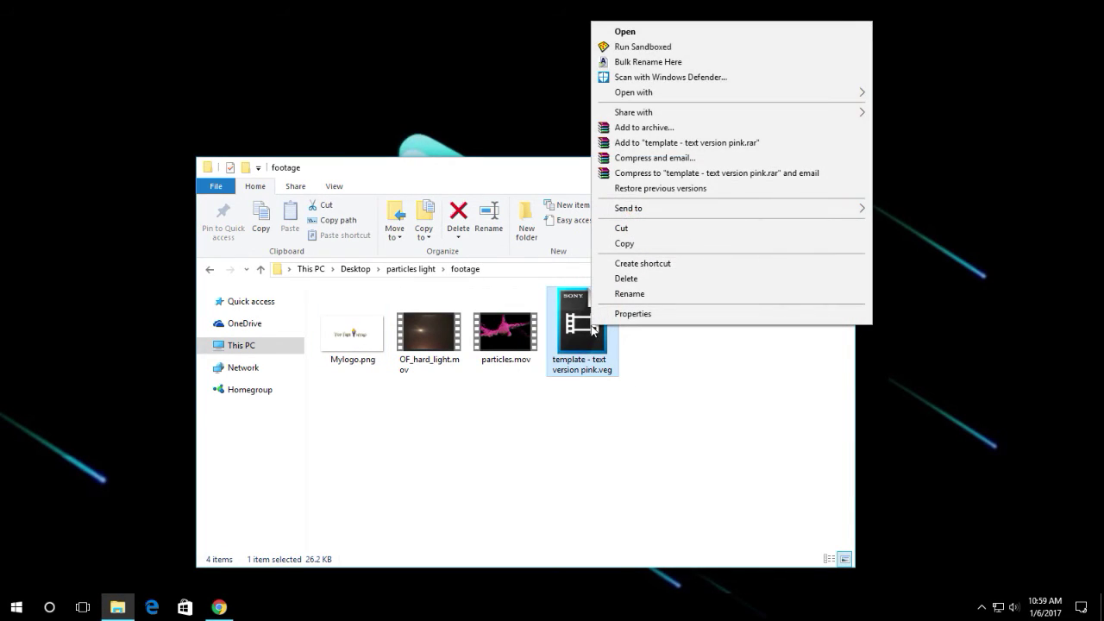
left_click(688, 34)
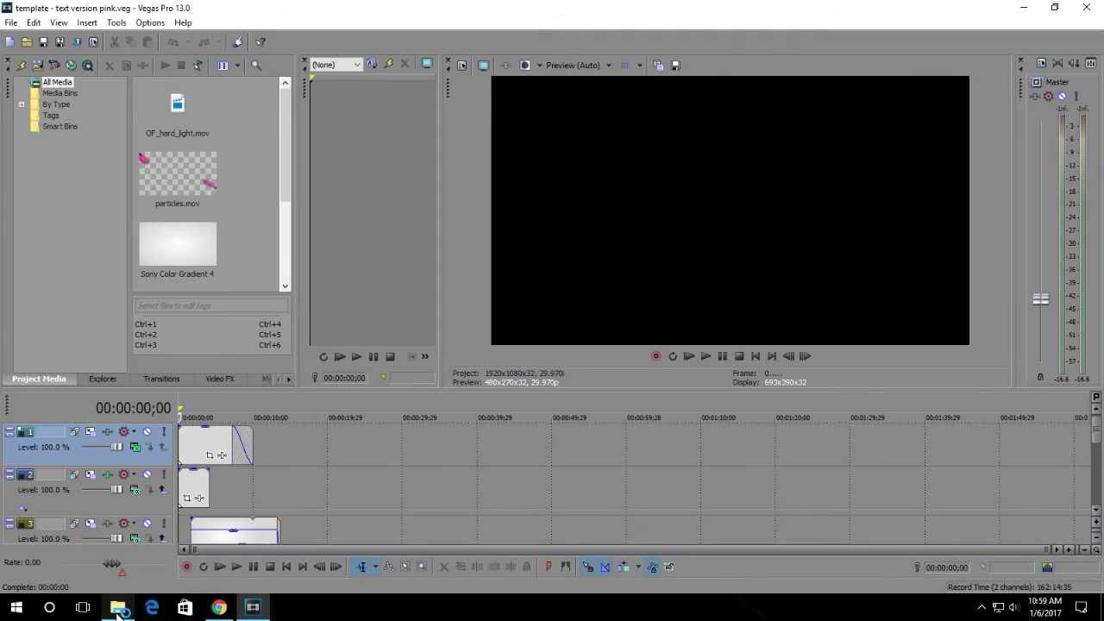
Replace OF_hard_light.mov in Project Media with the footage folder's OF_hard_light.mov.
key("alt+Tab")
left_click(583, 376)
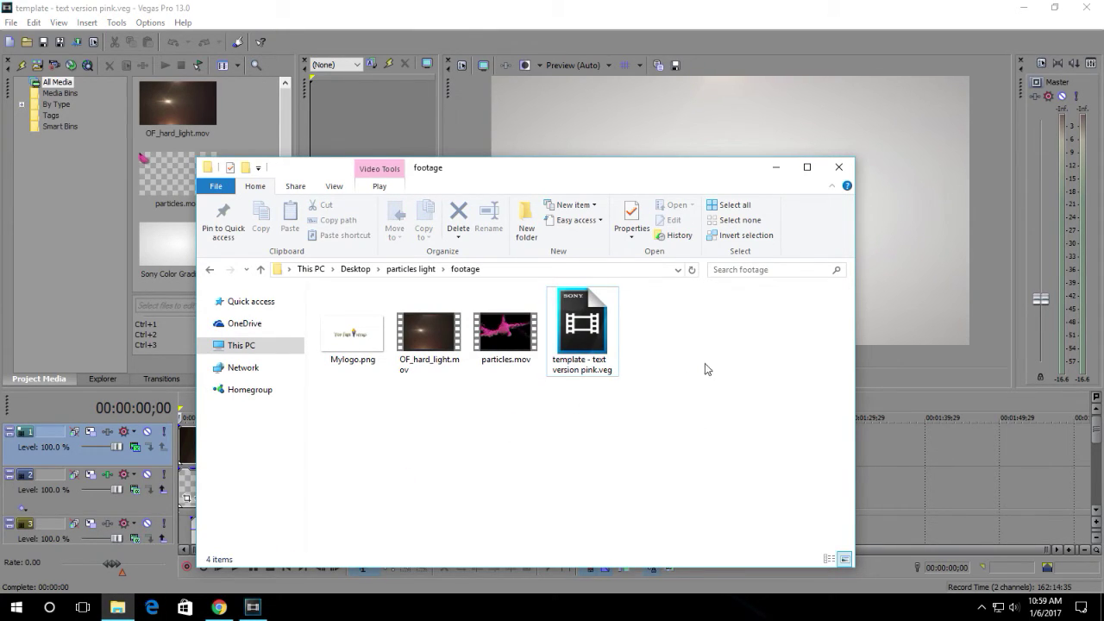
left_click(776, 167)
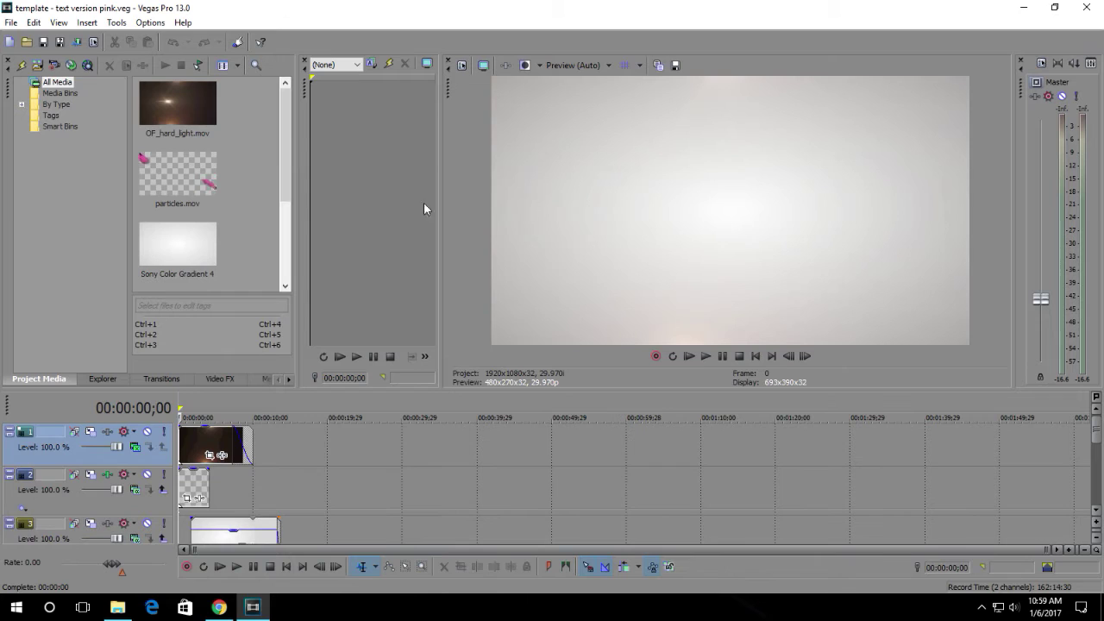
right_click(186, 102)
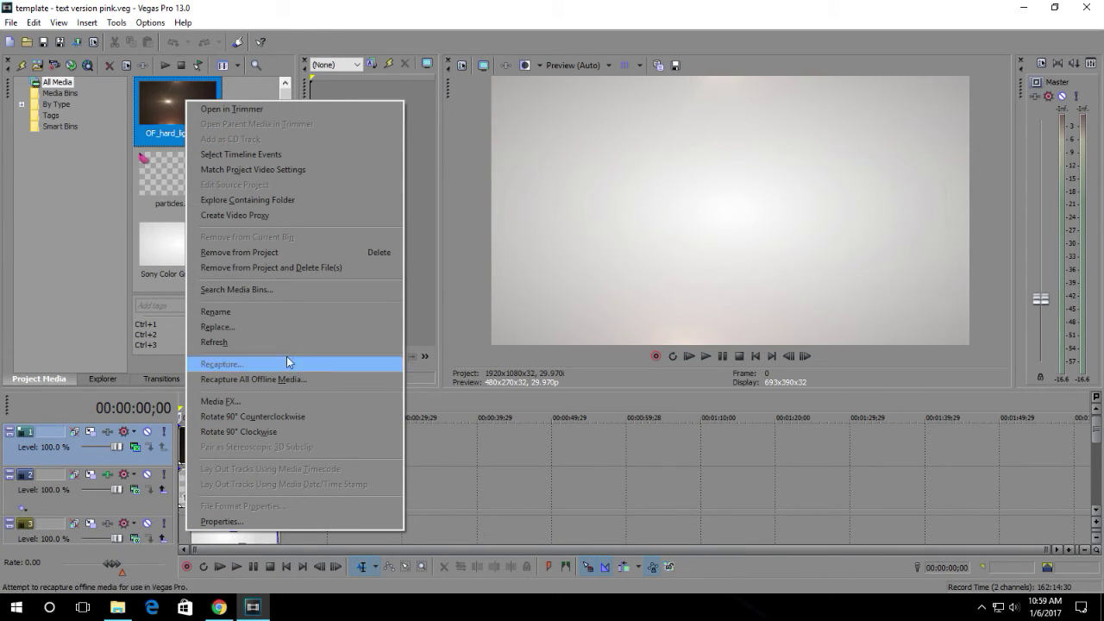
left_click(299, 327)
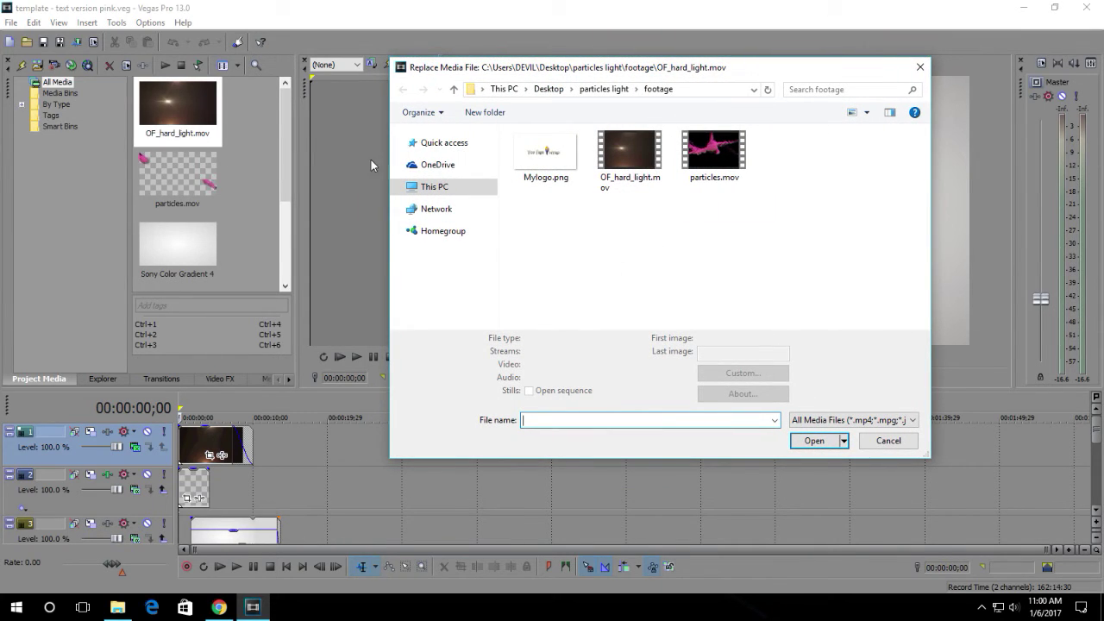
left_click(629, 151)
left_click(815, 441)
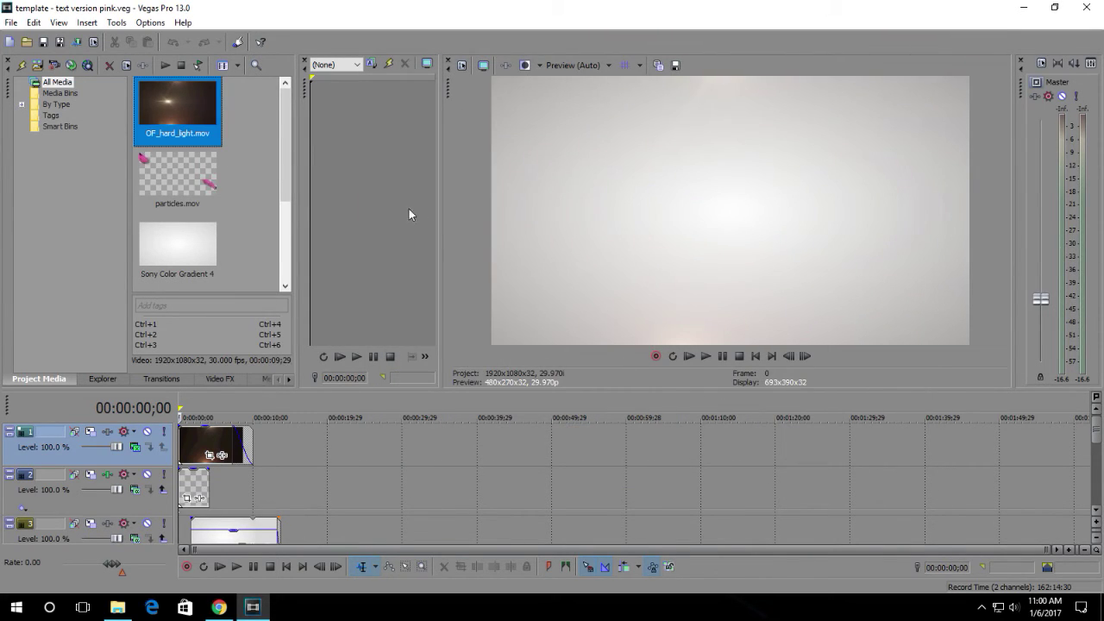
Replace particles.mov in Project Media with the footage folder's particles.mov.
left_click(168, 170)
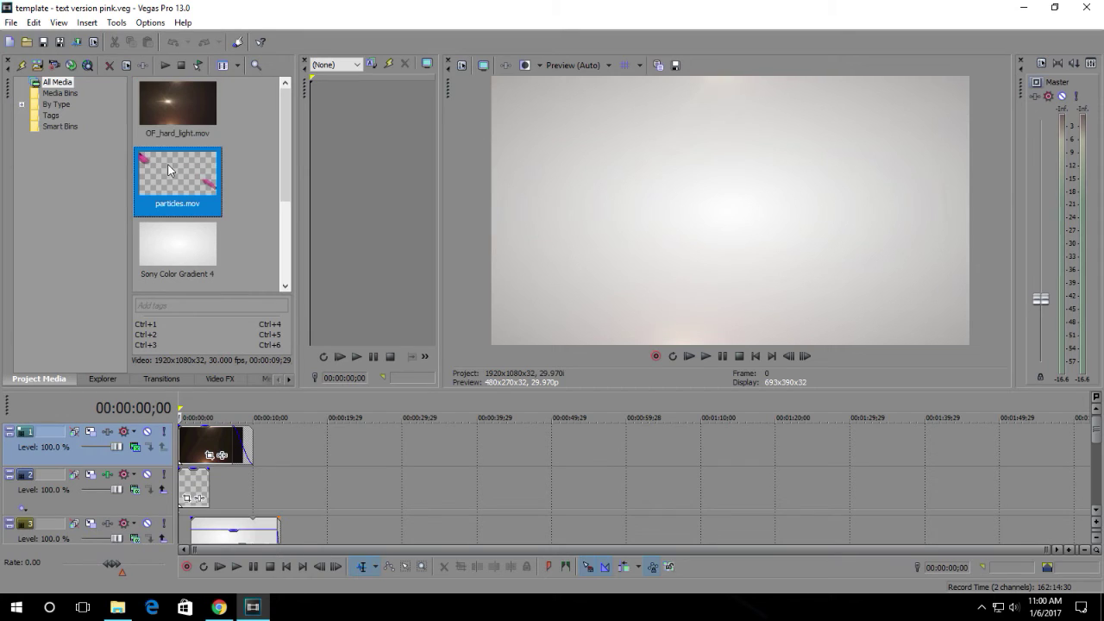
right_click(168, 163)
left_click(215, 393)
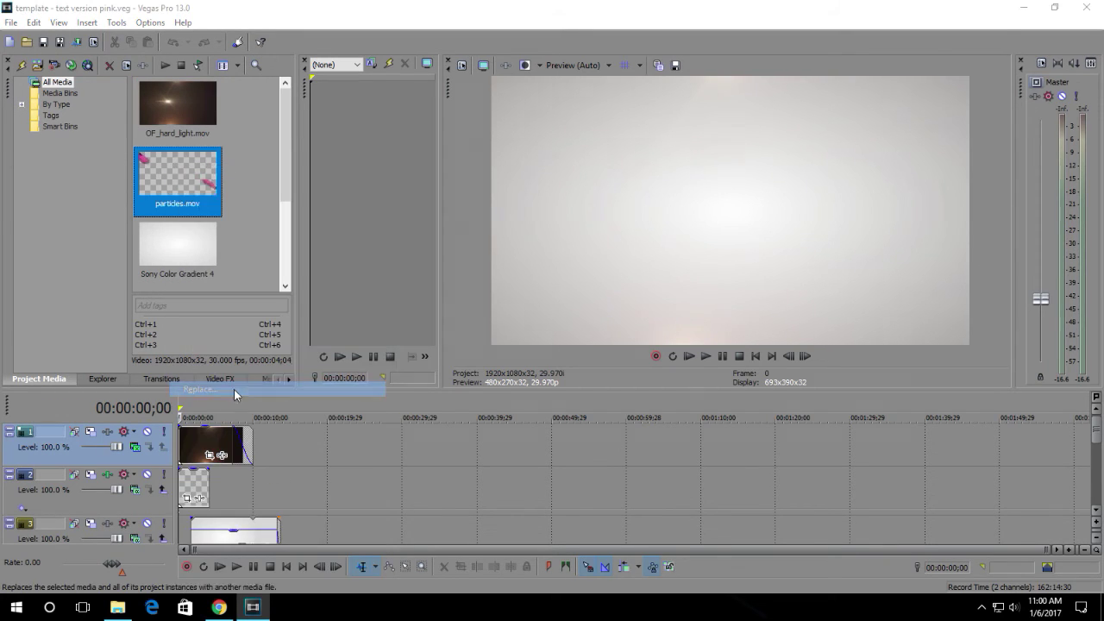
left_click(709, 164)
left_click(812, 449)
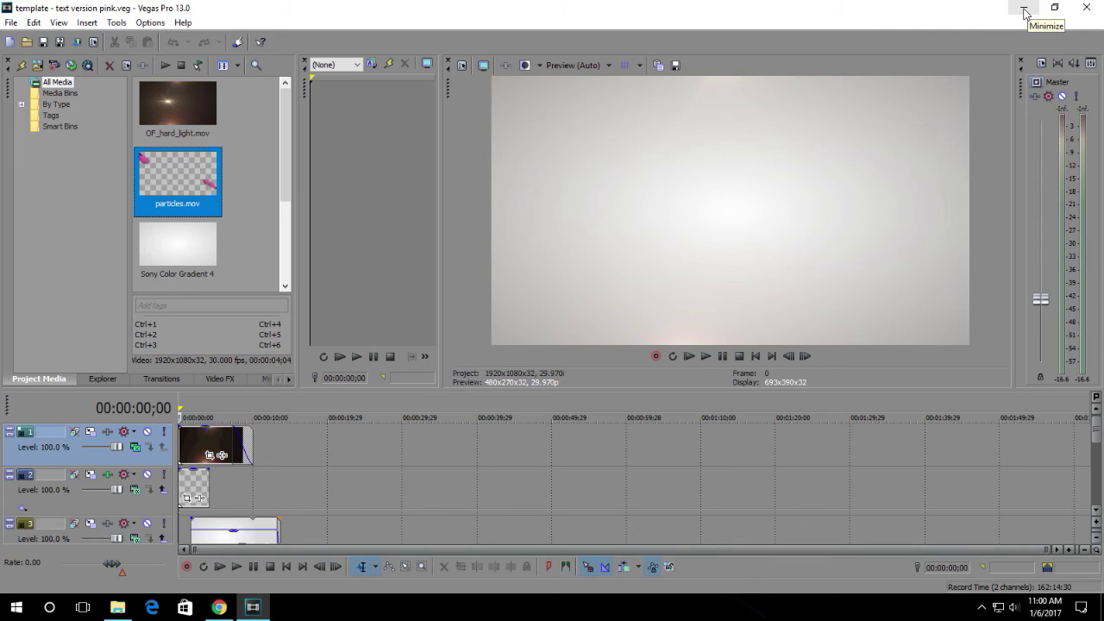
Exit Vegas Pro with the window's close button.
left_click(1086, 7)
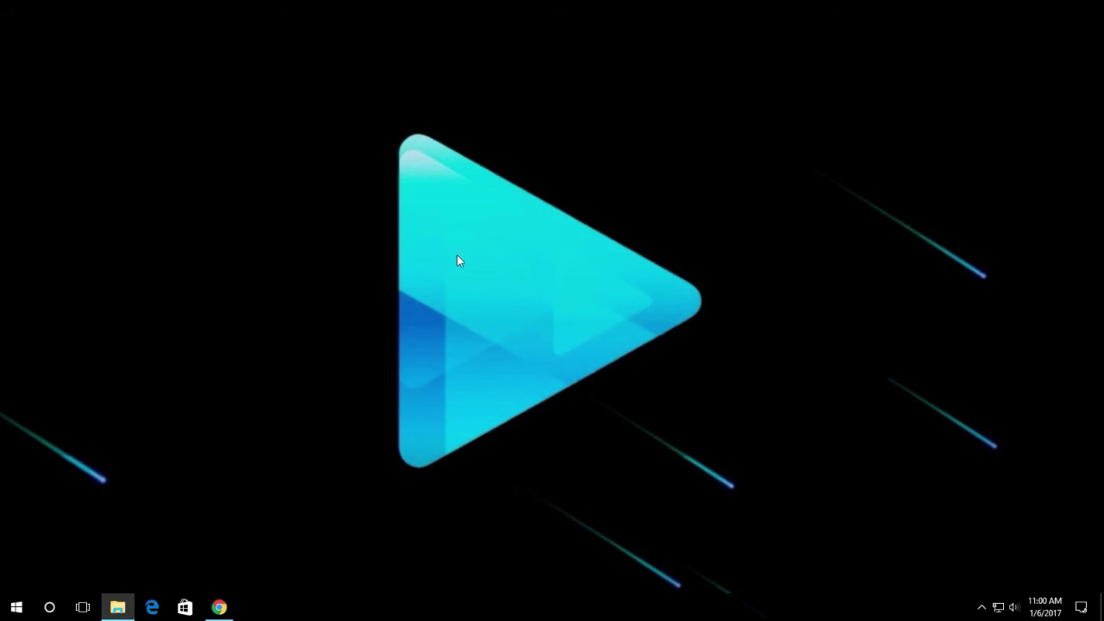